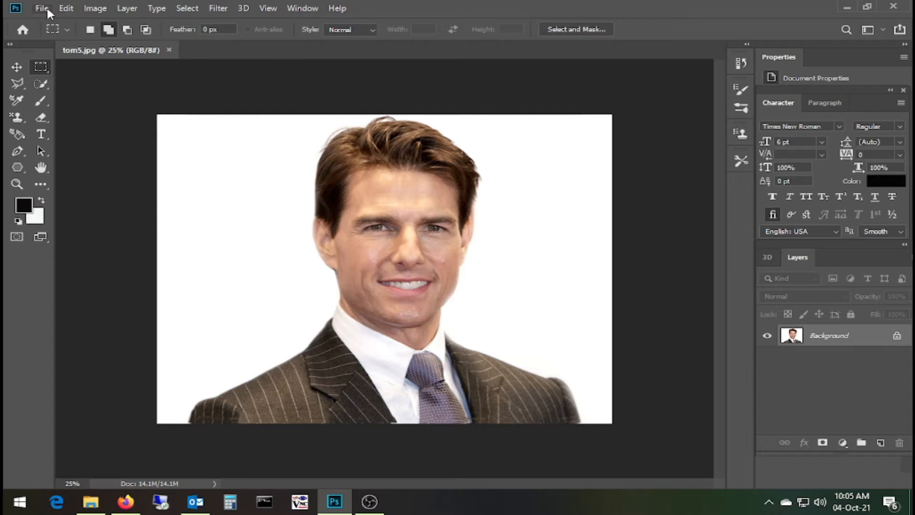
Create a new document 1.5 inches wide and 2 inches high for the passport photo.
click(46, 8)
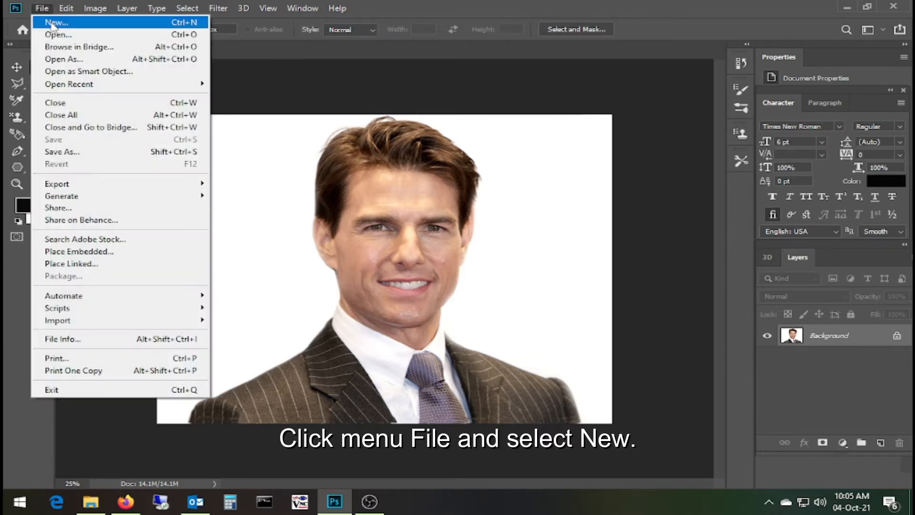
click(53, 24)
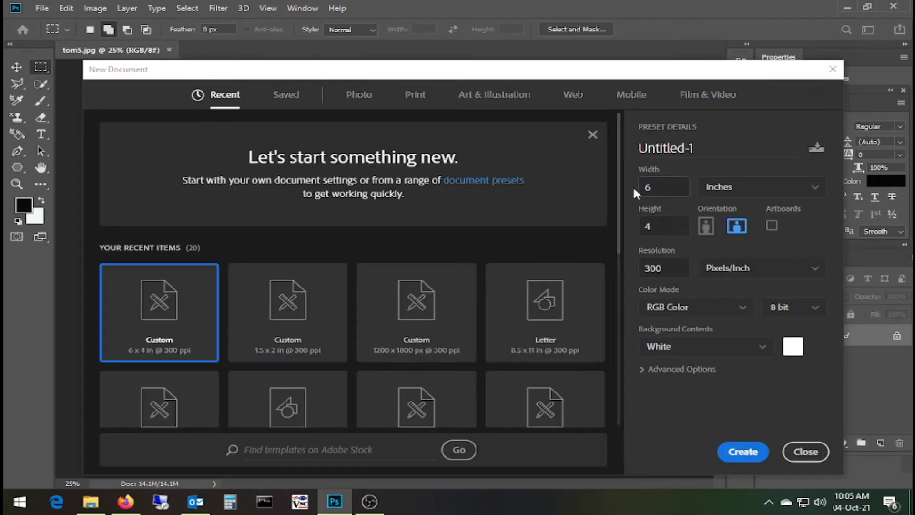
click(656, 186)
text(1.5)
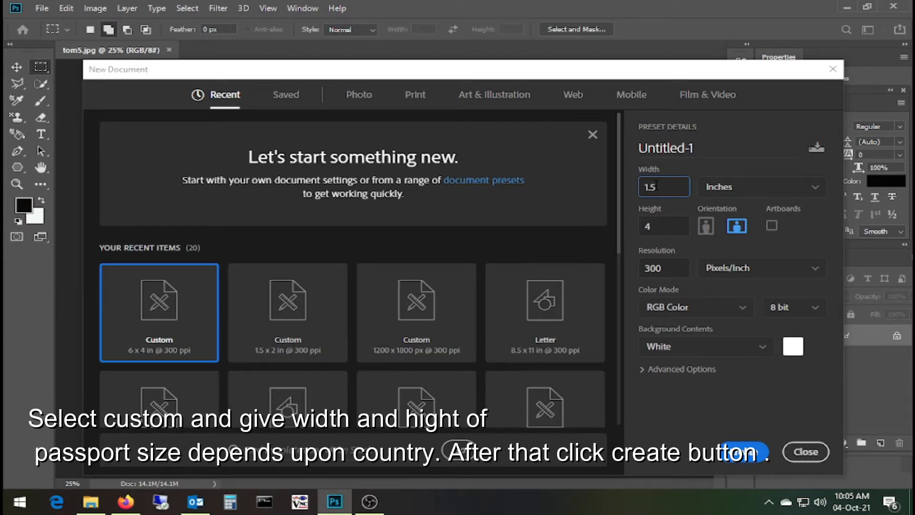
click(640, 227)
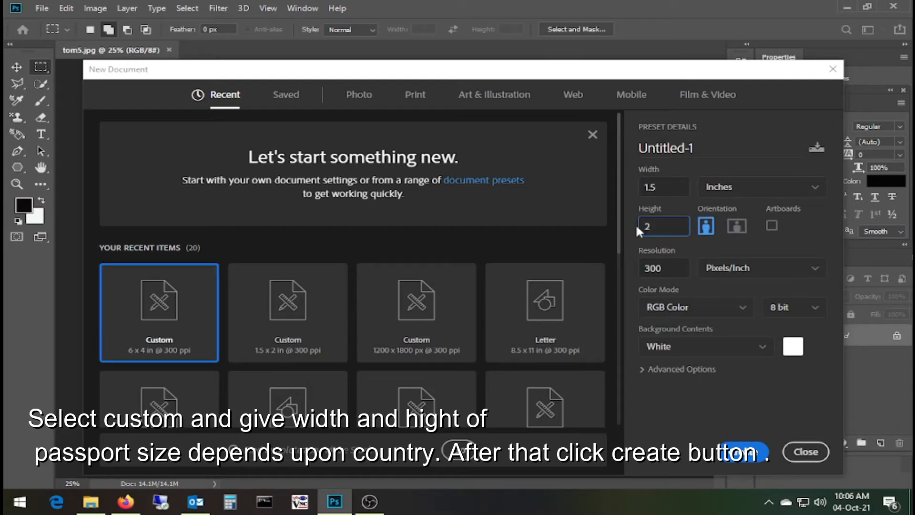
text(2)
click(744, 452)
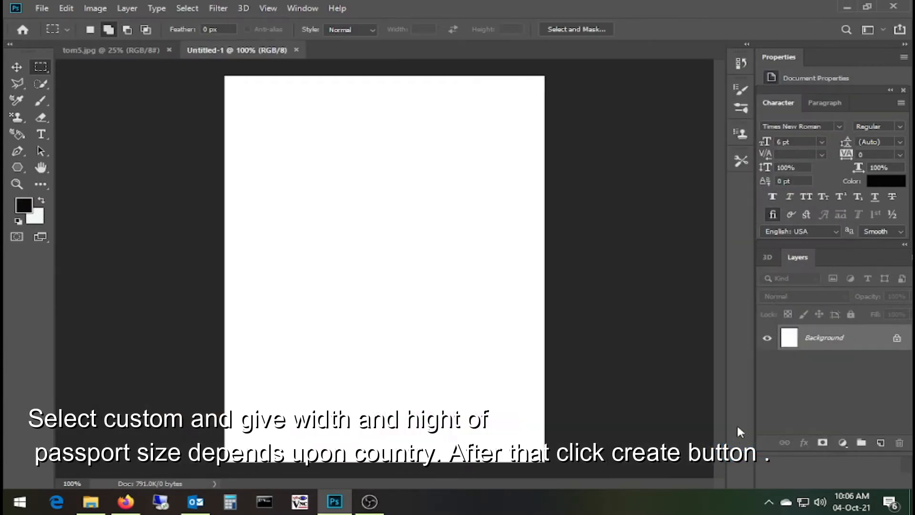
Duplicate the Background layer of tom5.jpg into the Untitled-1 document.
click(130, 50)
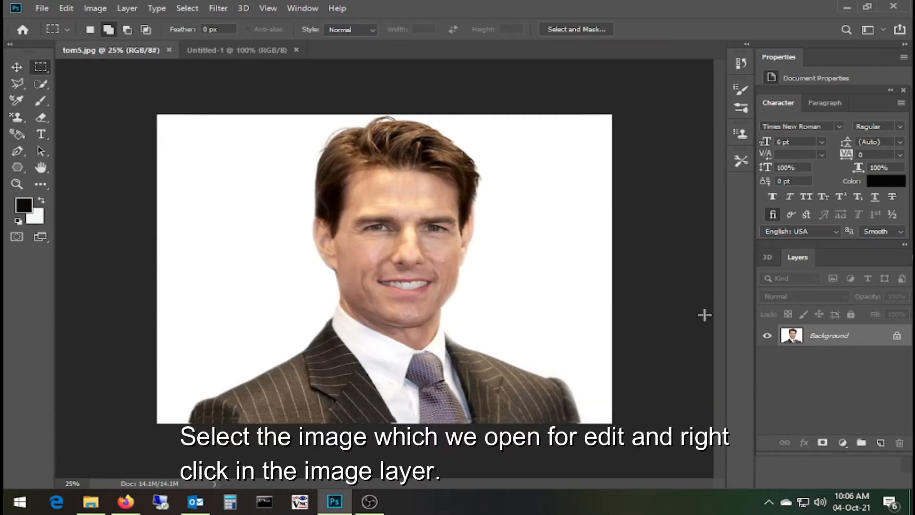
right_click(813, 336)
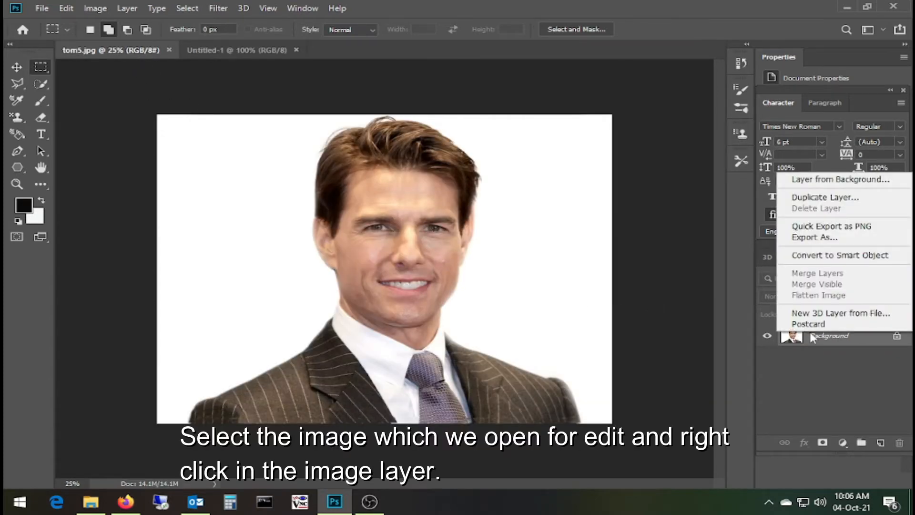
click(813, 197)
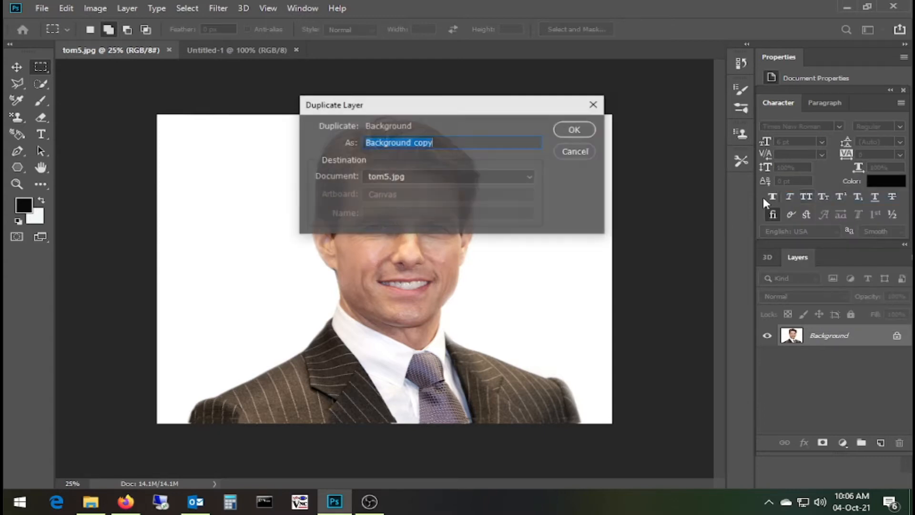
click(404, 175)
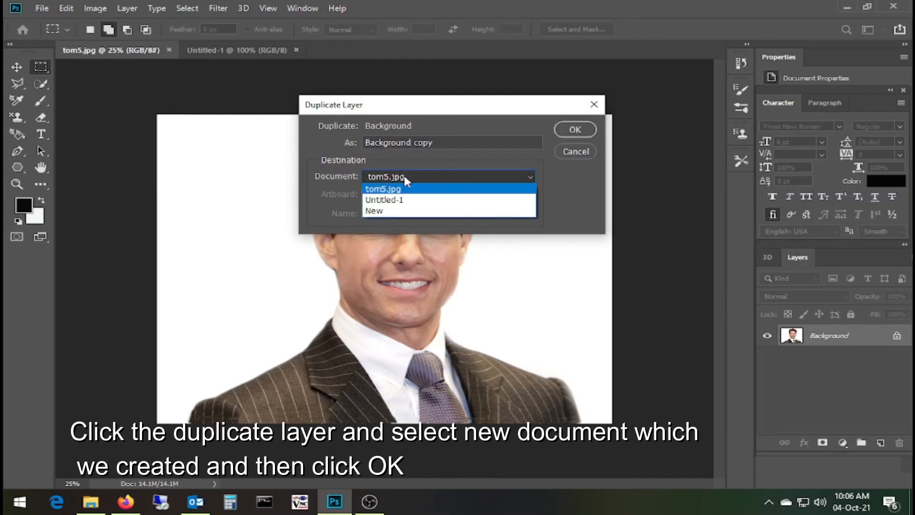
click(392, 200)
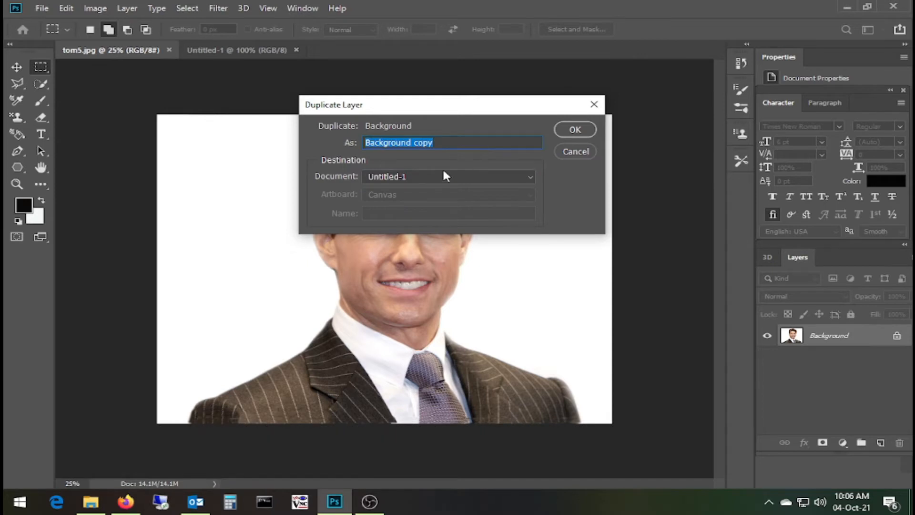
click(565, 129)
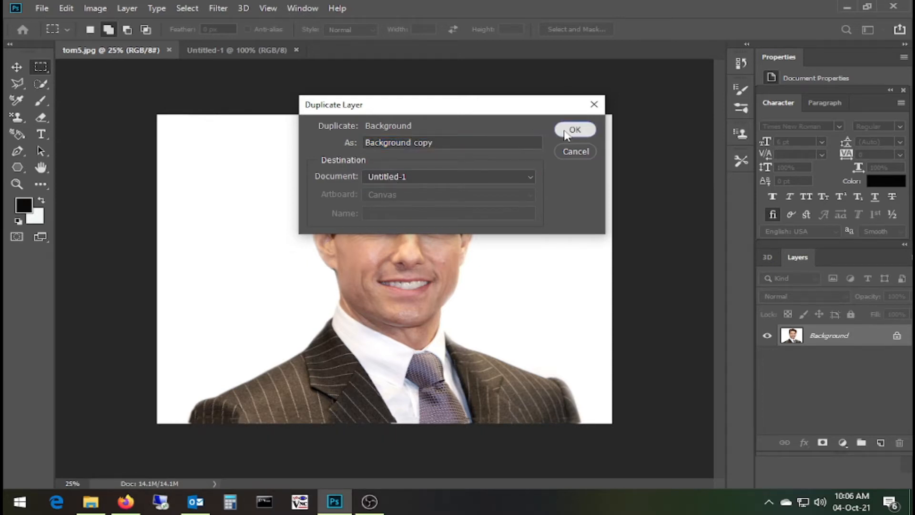
In Untitled-1, start a free transform of the Background copy layer and shift the oversized photo until its upper-right corner is reachable.
click(270, 50)
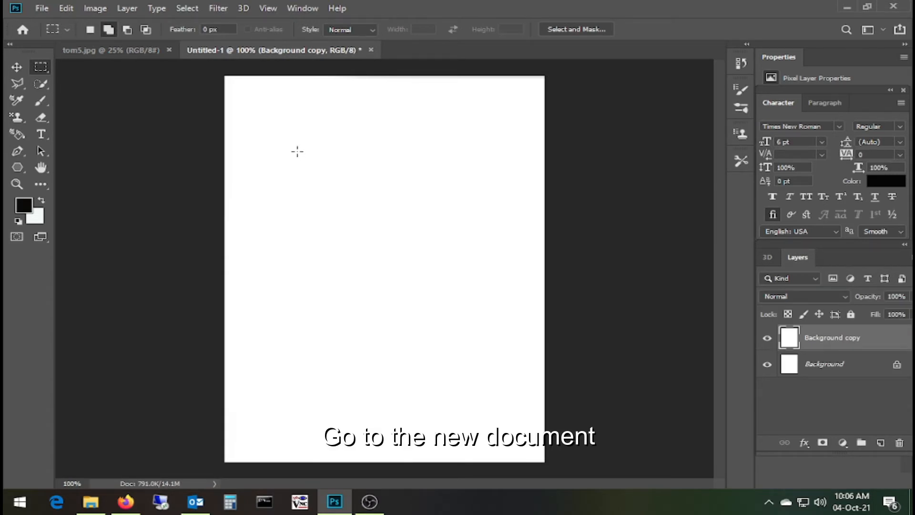
key(ctrl+t)
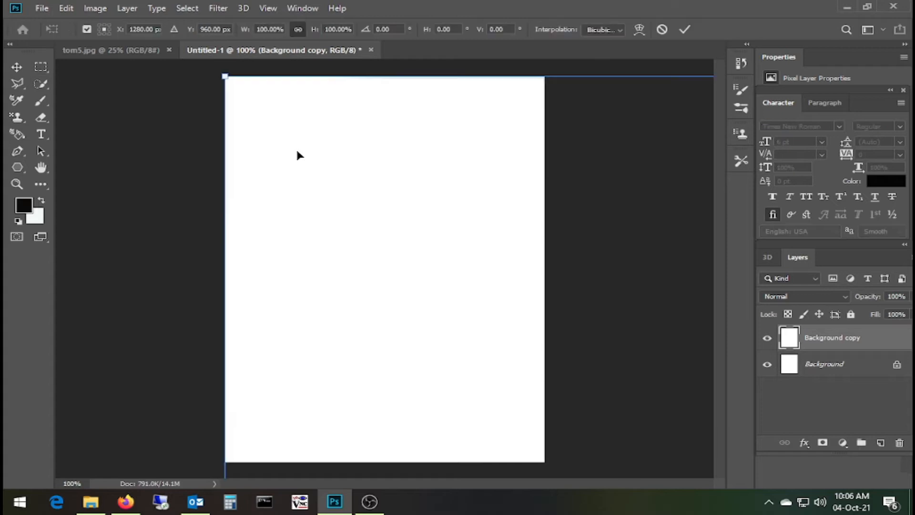
drag(307, 109, 145, 120)
drag(495, 174, 251, 156)
drag(479, 202, 270, 205)
drag(464, 225, 241, 224)
drag(609, 152, 318, 161)
drag(656, 156, 397, 164)
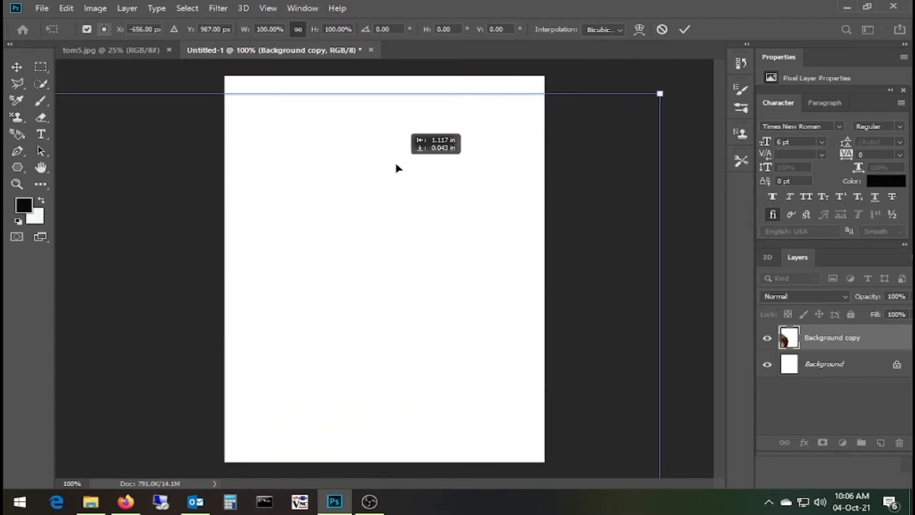
Scale the Background copy photo down to about 37% and reposition it so the face lies within the canvas.
drag(658, 94, 319, 268)
drag(304, 331, 611, 123)
drag(658, 100, 269, 286)
drag(284, 363, 660, 123)
drag(711, 87, 496, 143)
drag(392, 264, 521, 144)
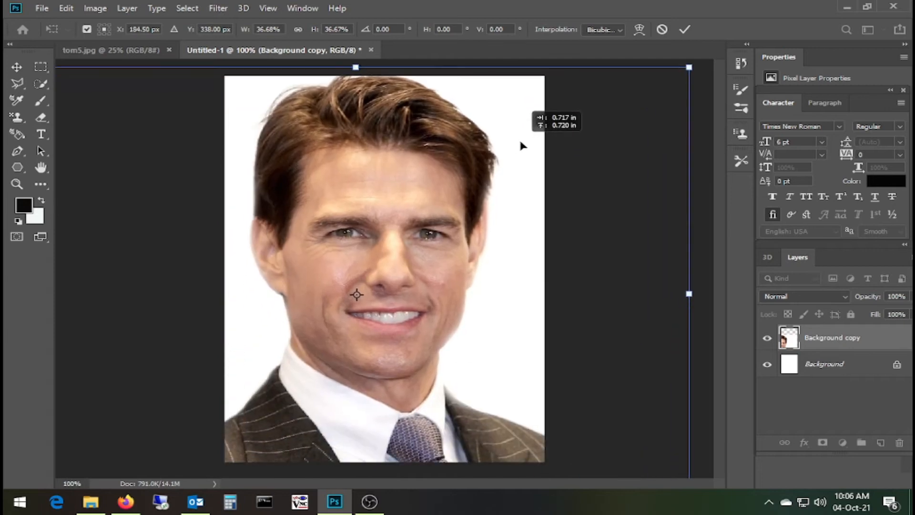
Reduce the photo to about 32%, center the head and shoulders on the canvas, and apply the transform.
drag(688, 68, 619, 115)
drag(387, 284, 427, 248)
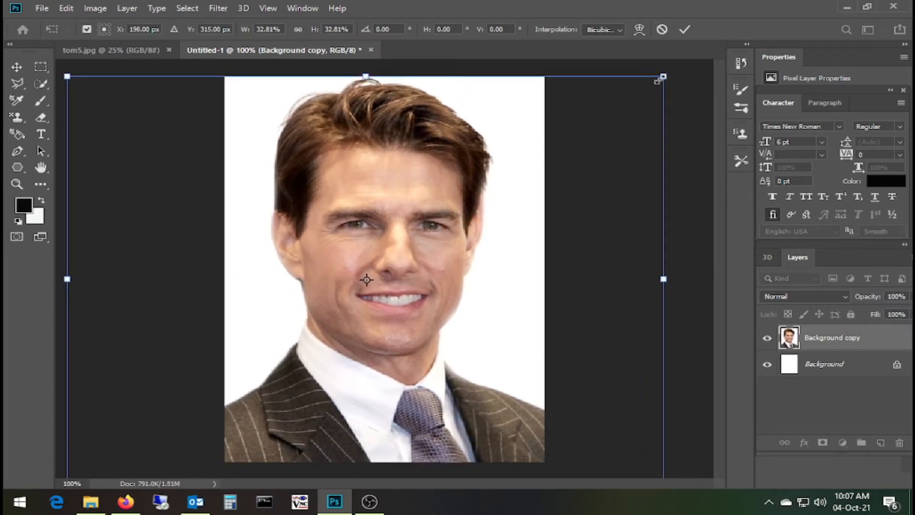
drag(658, 81, 654, 84)
drag(419, 213, 434, 214)
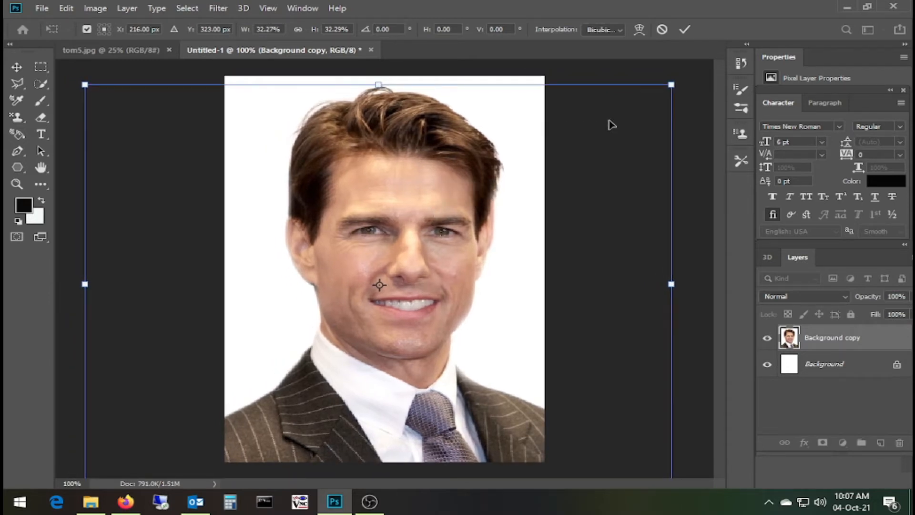
drag(668, 88, 664, 86)
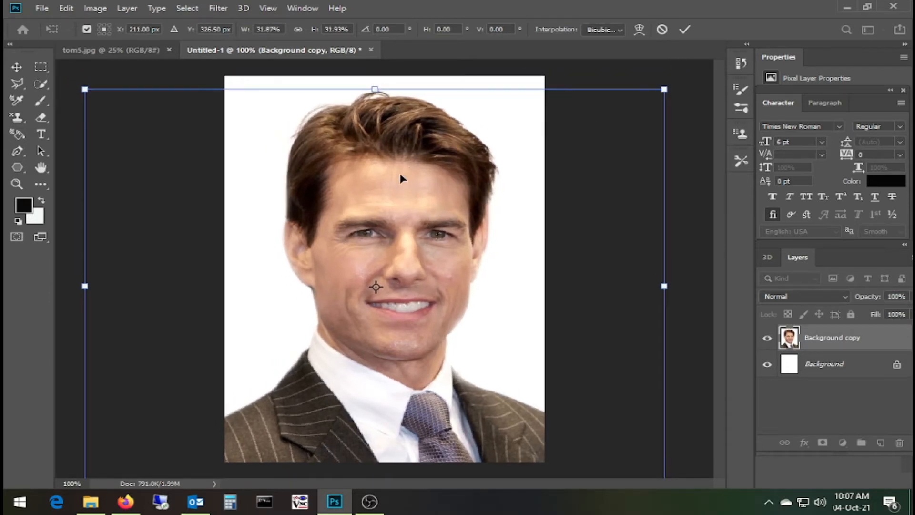
click(400, 176)
key(Return)
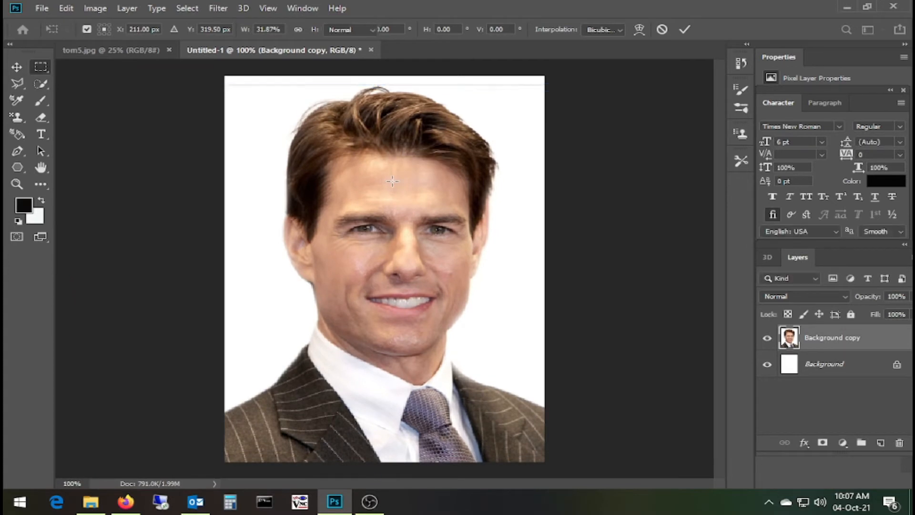
Marquee an inset area of about 1.4 × 1.9 in, invert the selection, delete the photo's outer border and deselect.
key(m)
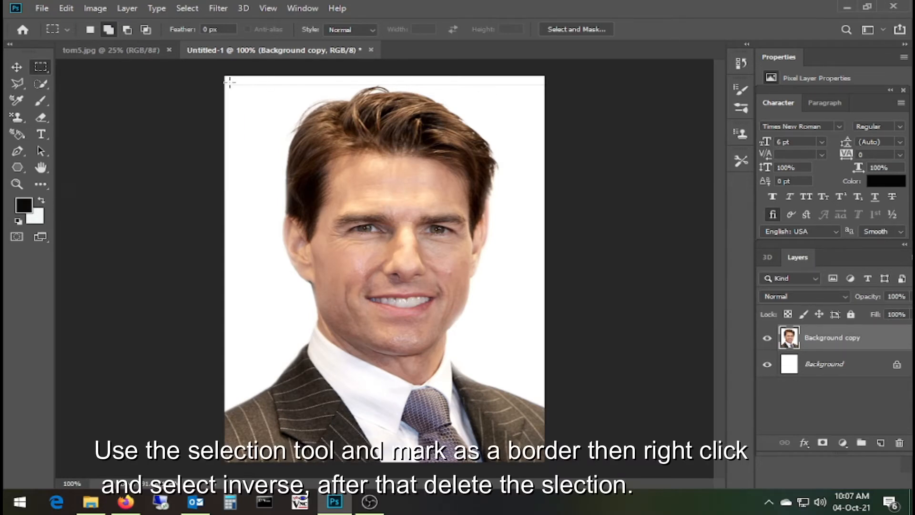
drag(233, 82, 535, 453)
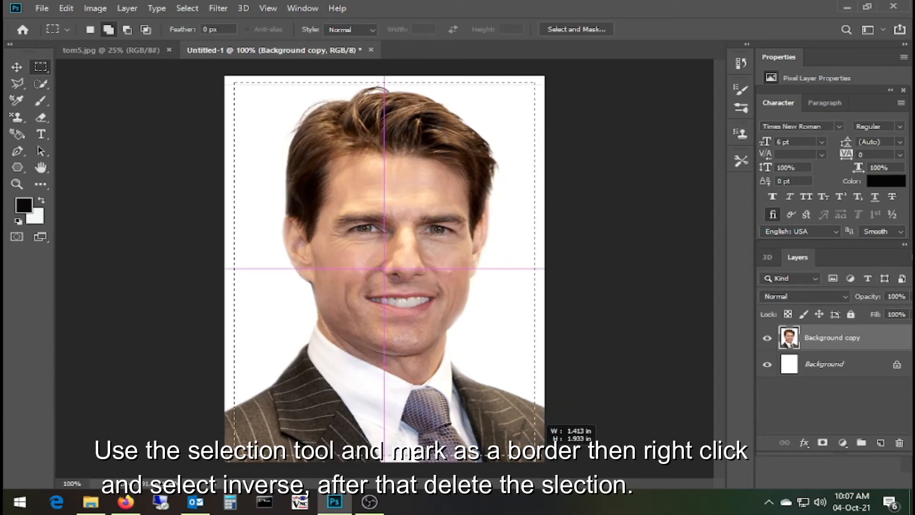
drag(535, 454, 537, 458)
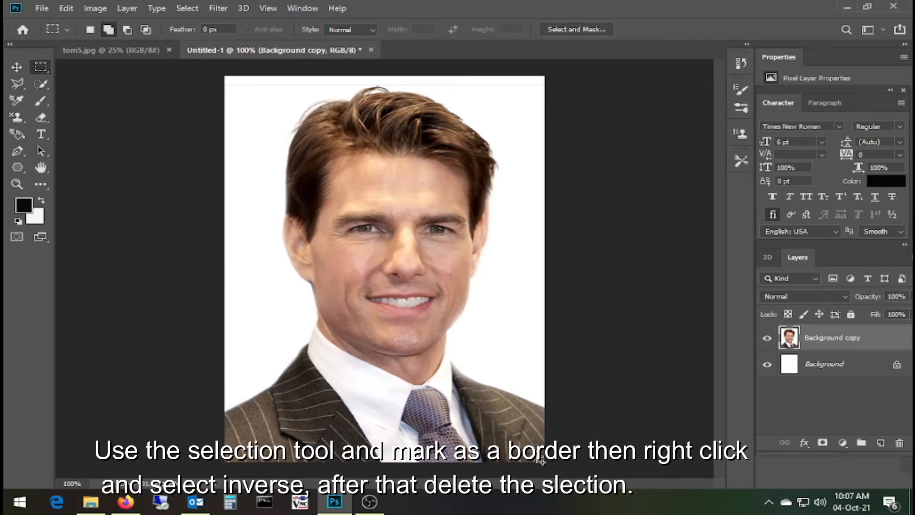
right_click(517, 205)
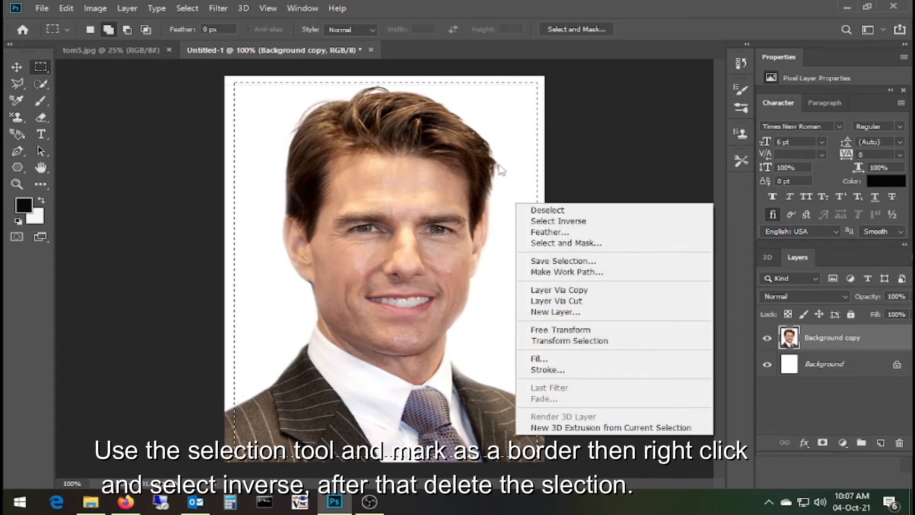
click(551, 222)
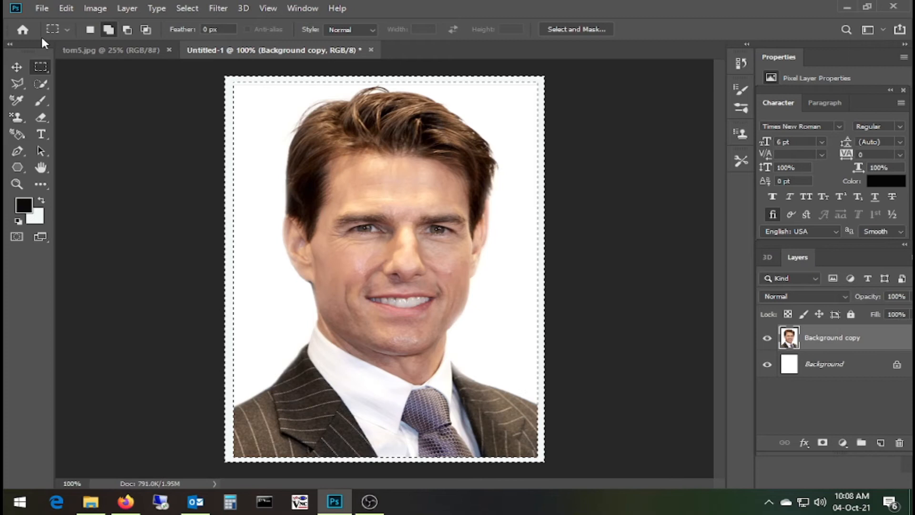
key(ctrl+d)
Define the bordered passport photo as a pattern named tom1.
click(67, 8)
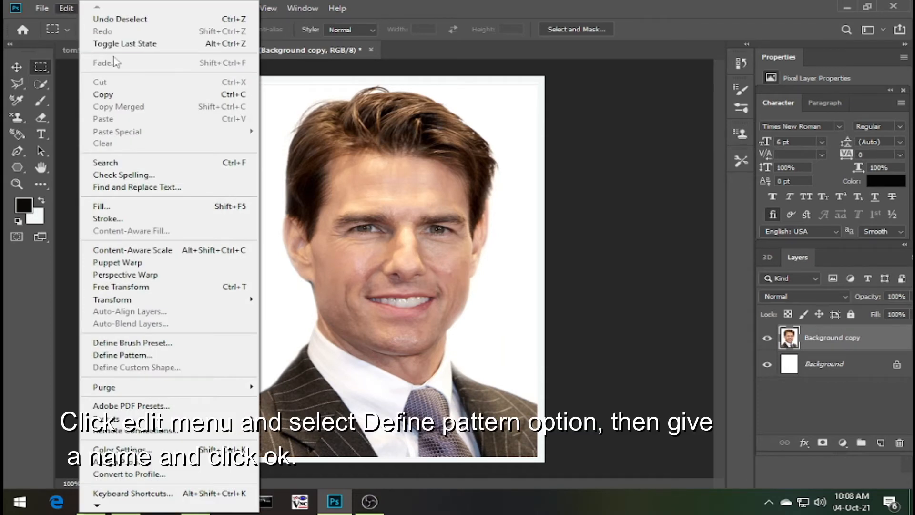
click(103, 356)
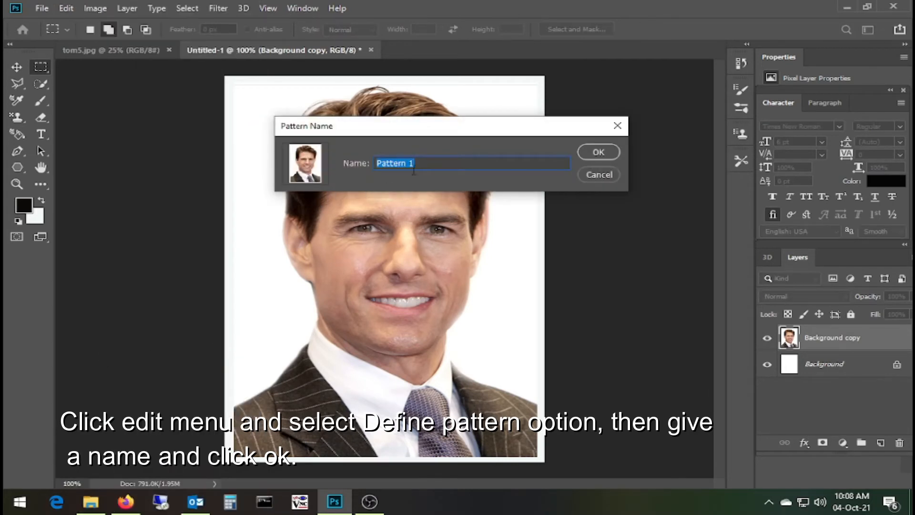
key(BackSpace)
text(tom1)
click(599, 152)
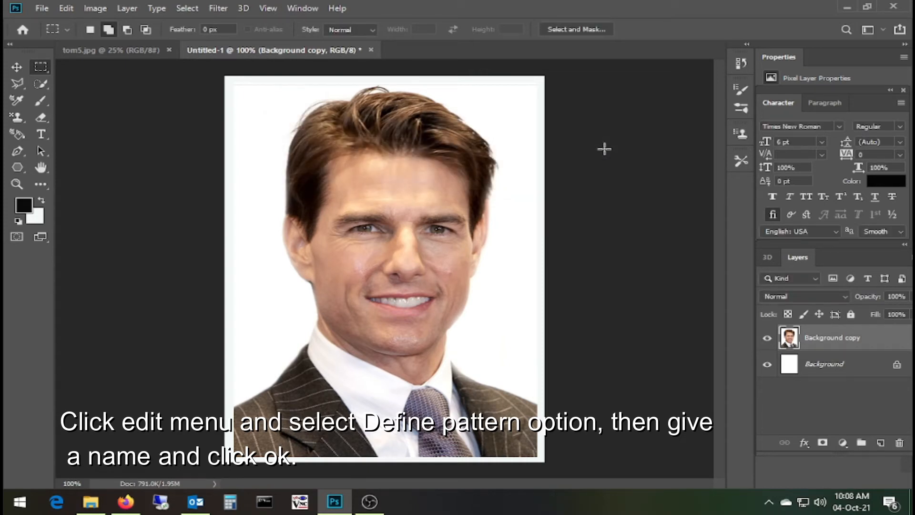
Create a new document 6 inches wide and 4 inches high for the photo sheet.
click(41, 9)
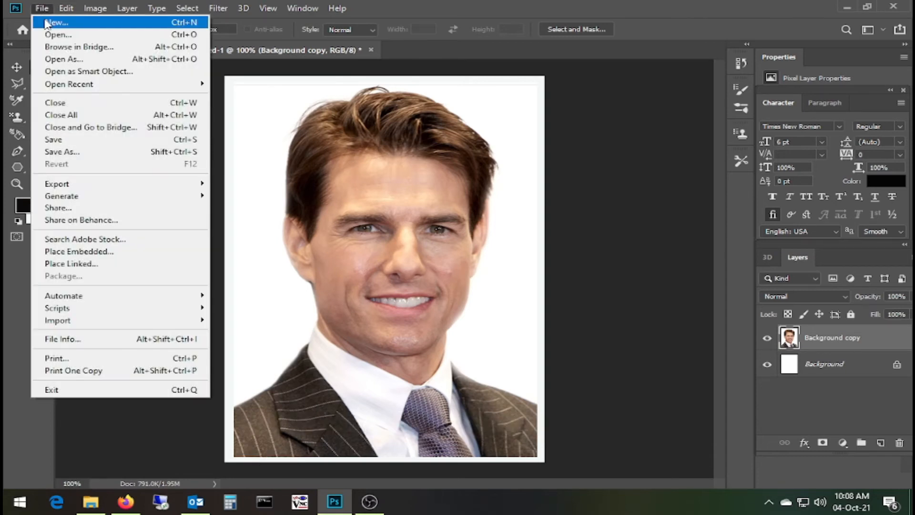
click(47, 22)
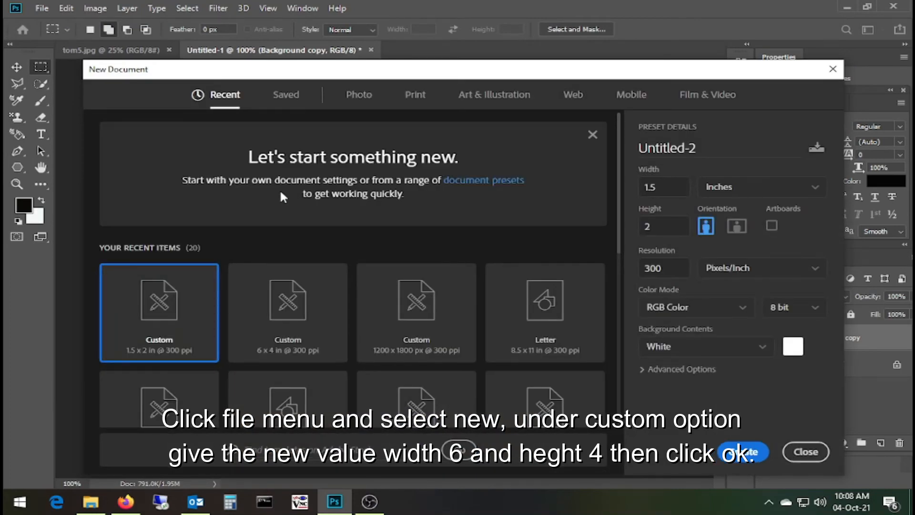
click(675, 188)
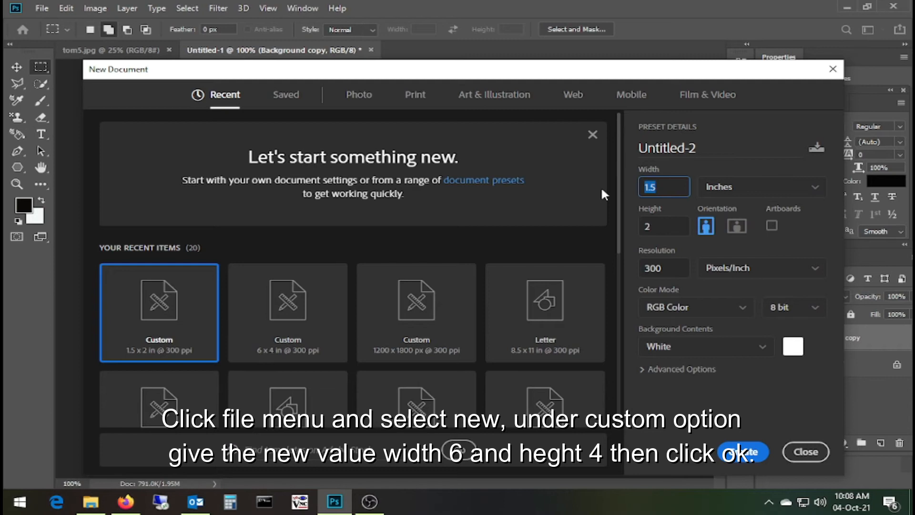
text(6)
click(668, 223)
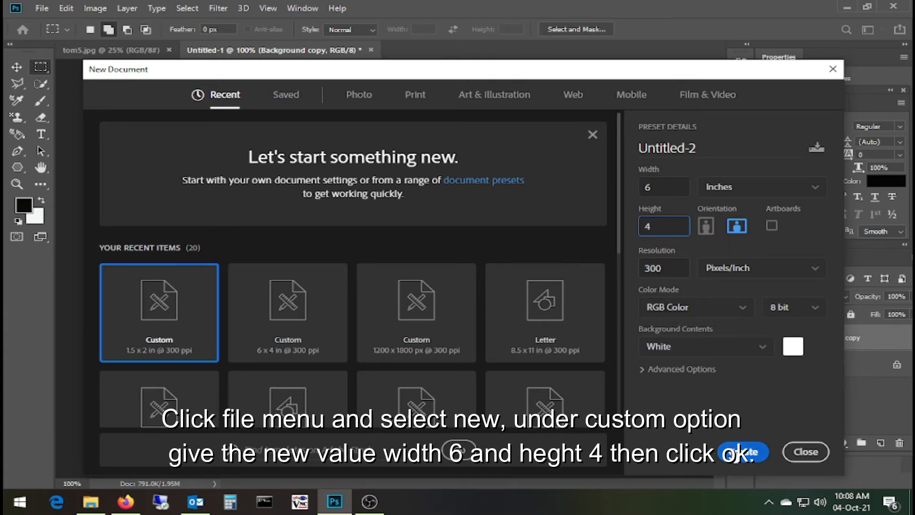
click(737, 454)
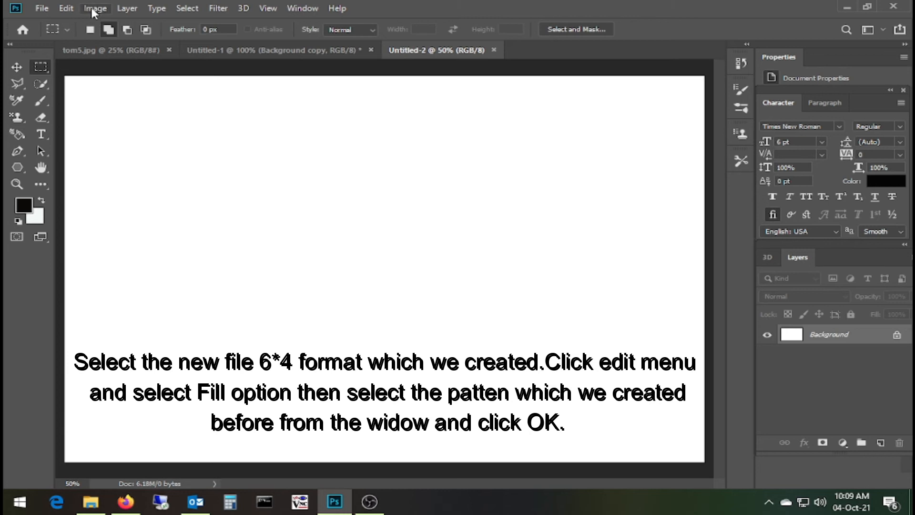
Fill the blank 6 × 4 inch sheet with the custom pattern tom1 in Normal mode at 100% opacity.
click(70, 10)
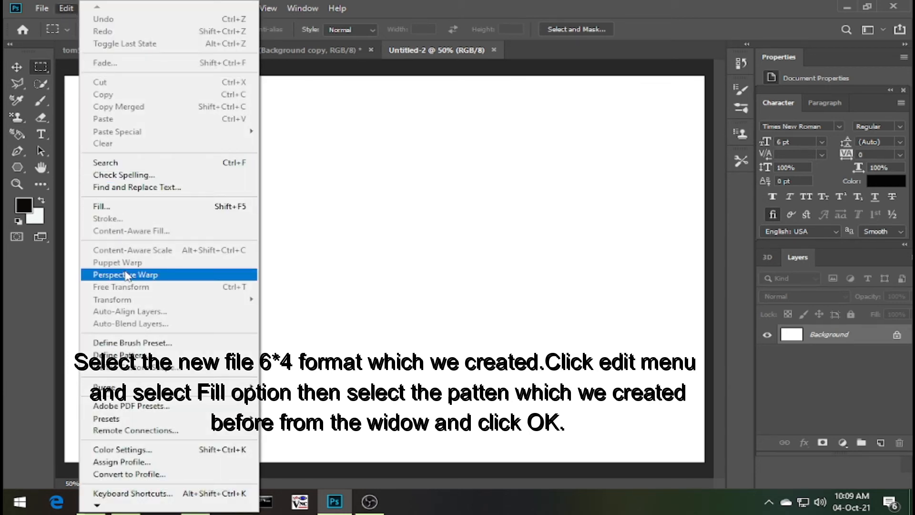
click(114, 208)
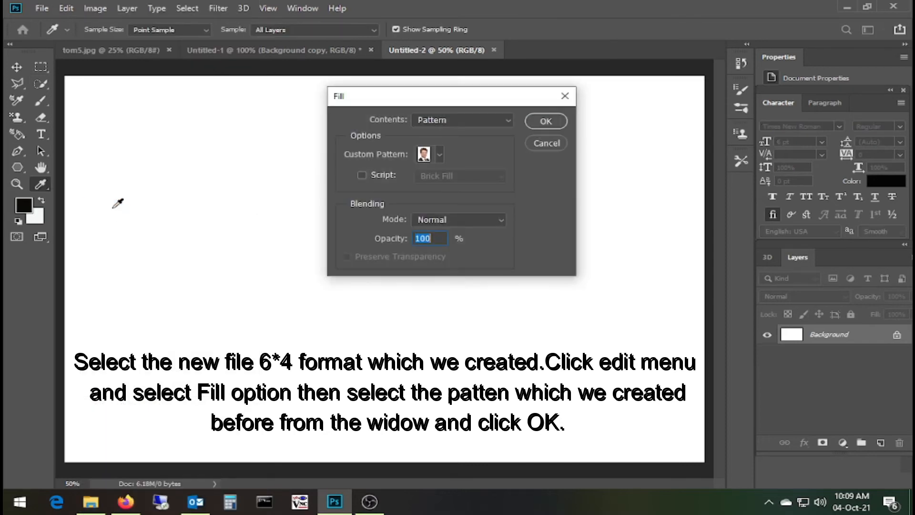
click(471, 119)
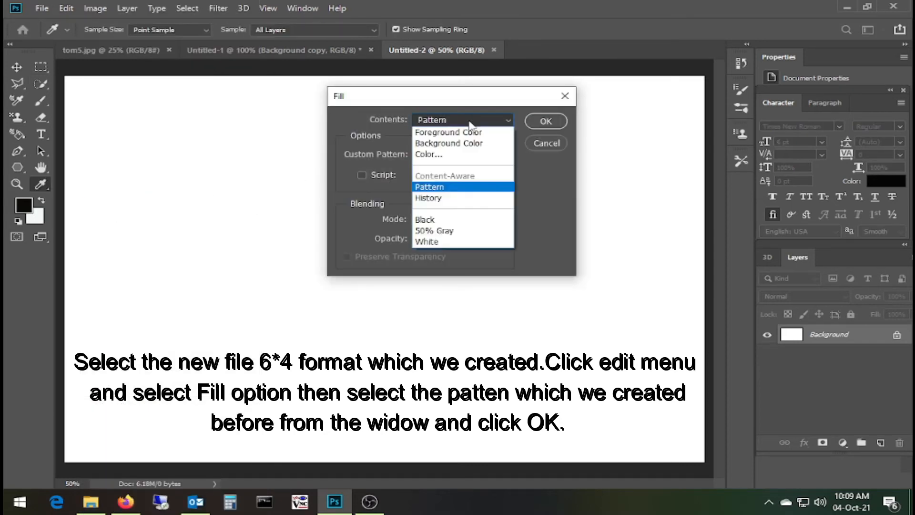
click(430, 187)
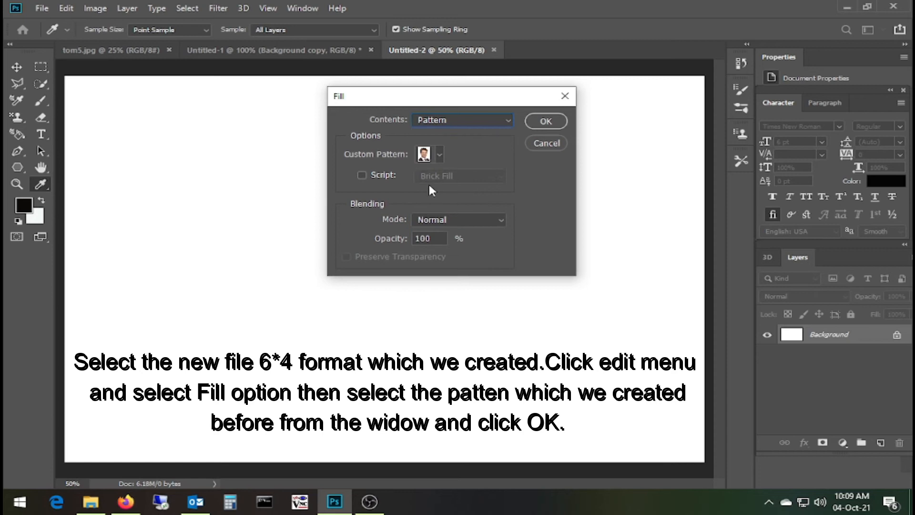
click(439, 154)
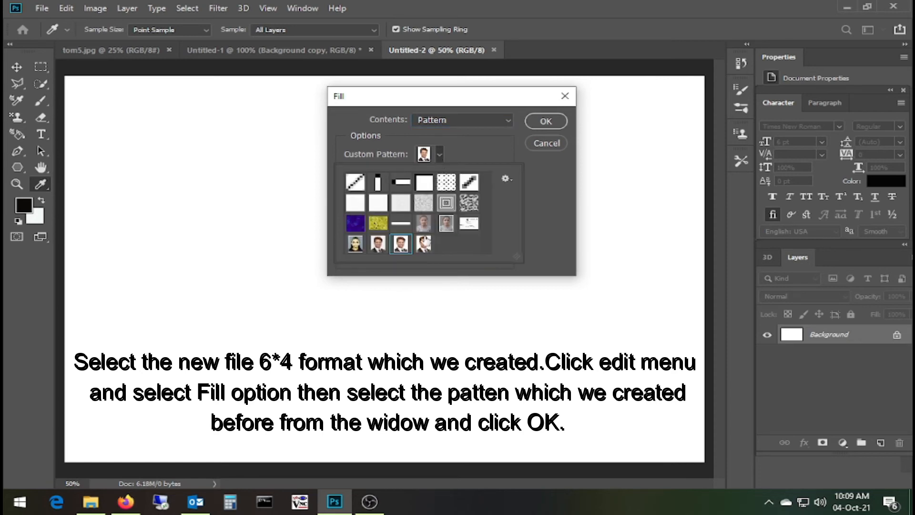
click(423, 244)
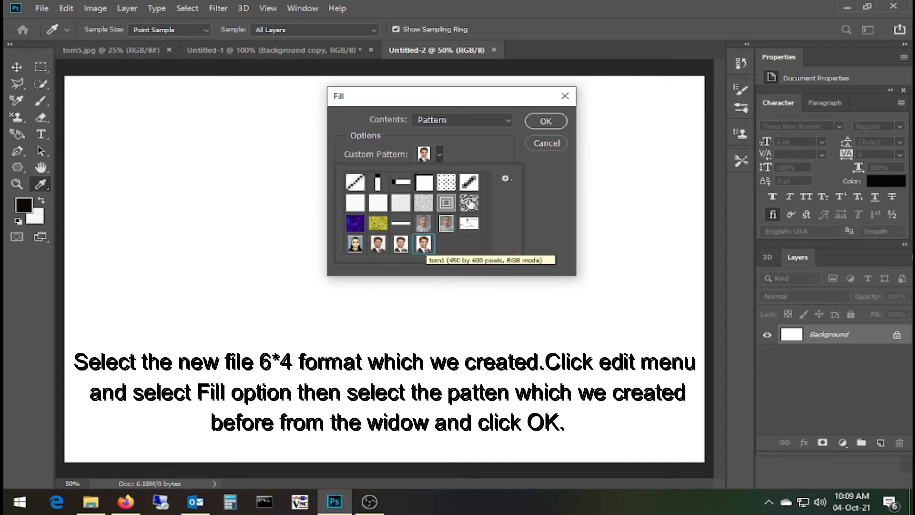
click(540, 121)
click(539, 122)
key(m)
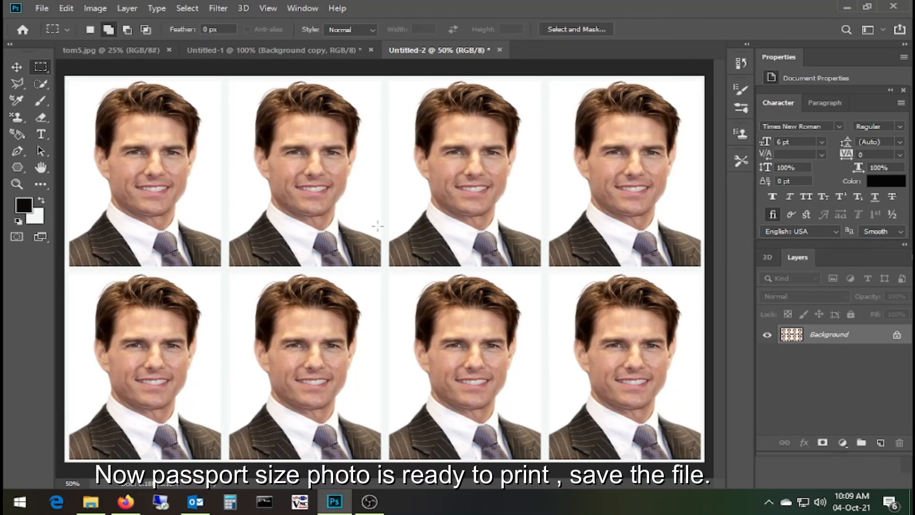
Save the photo sheet as a JPEG named tom123 in the TOM folder, with quality 12 and the Baseline ("Standard") format.
click(43, 8)
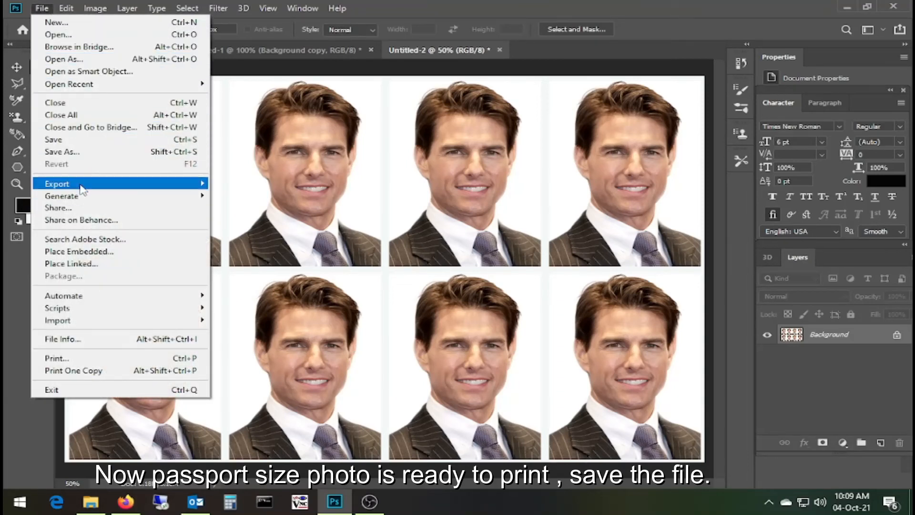
click(76, 153)
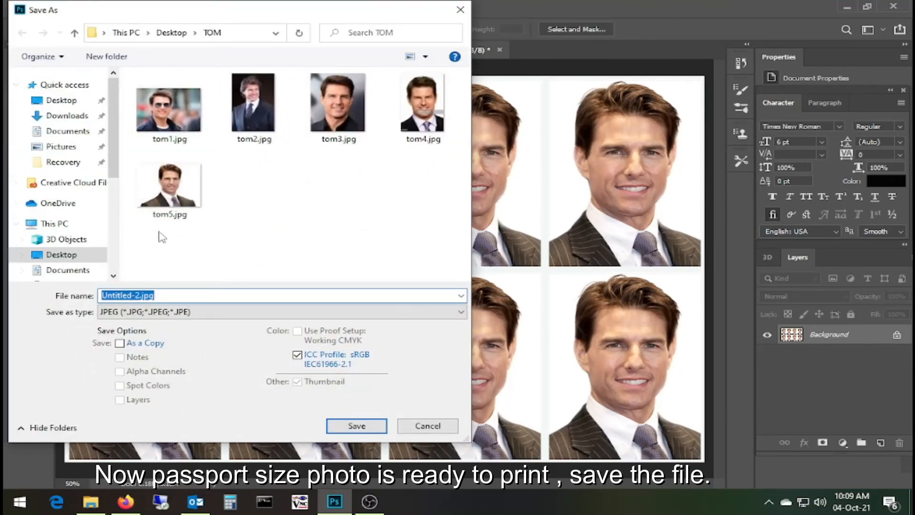
text(tom)
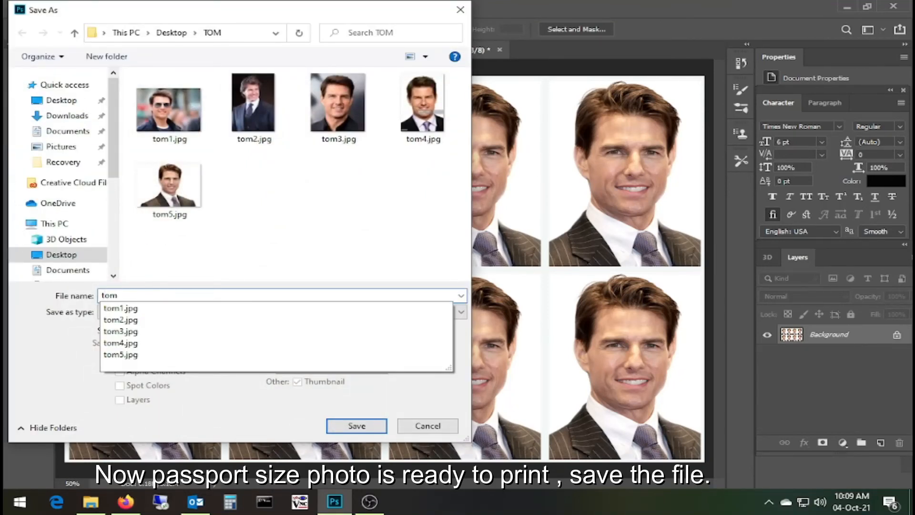
text(123)
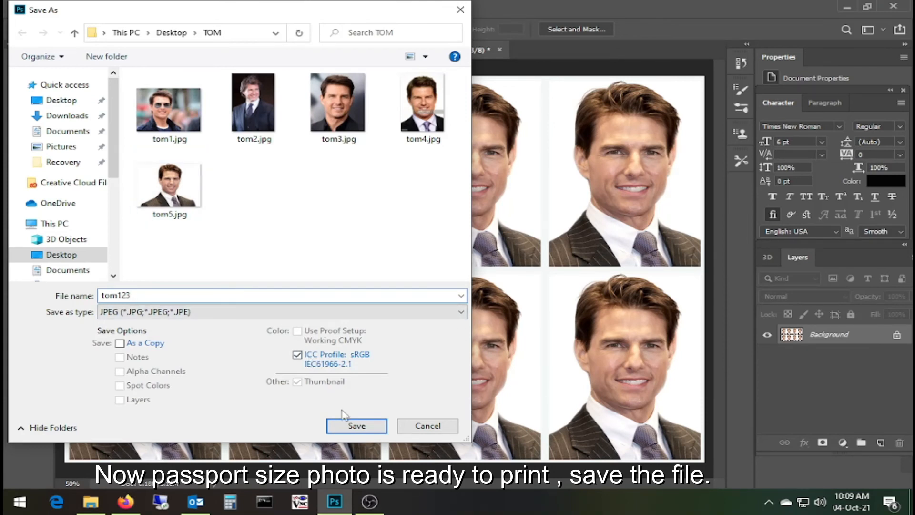
click(353, 426)
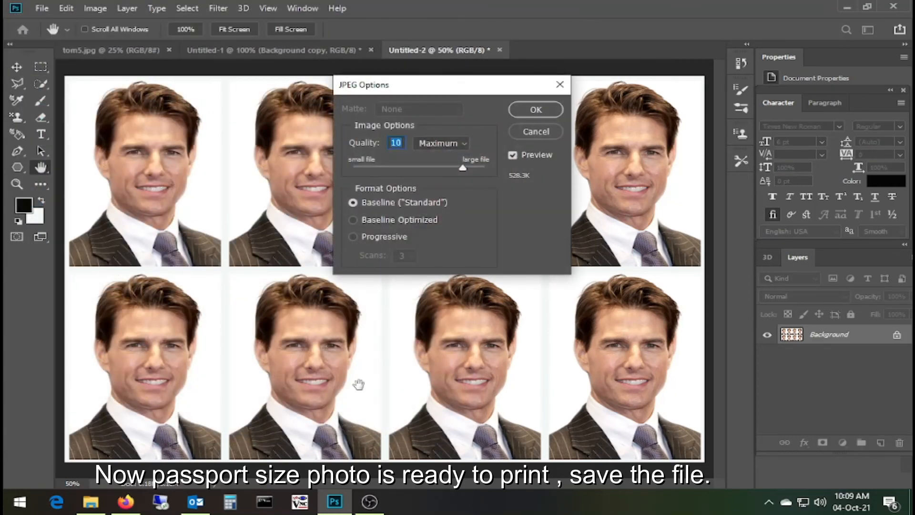
drag(466, 171, 487, 166)
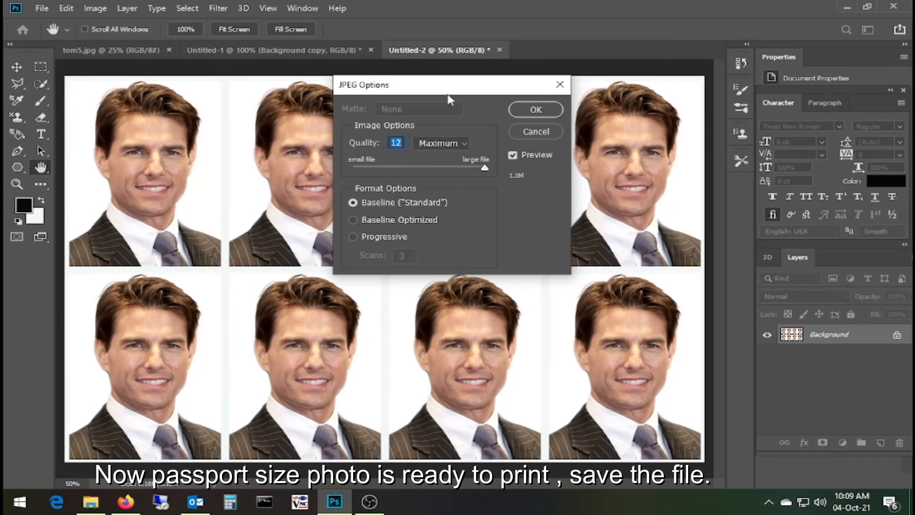
click(526, 111)
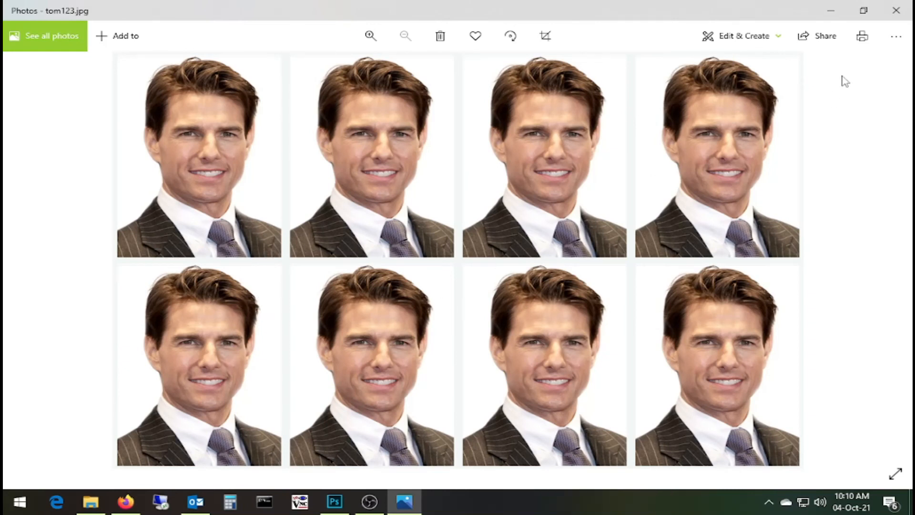
In the Photos app, open the print settings for tom123.jpg and set the paper size to 4x6in./10x15cm.
click(863, 45)
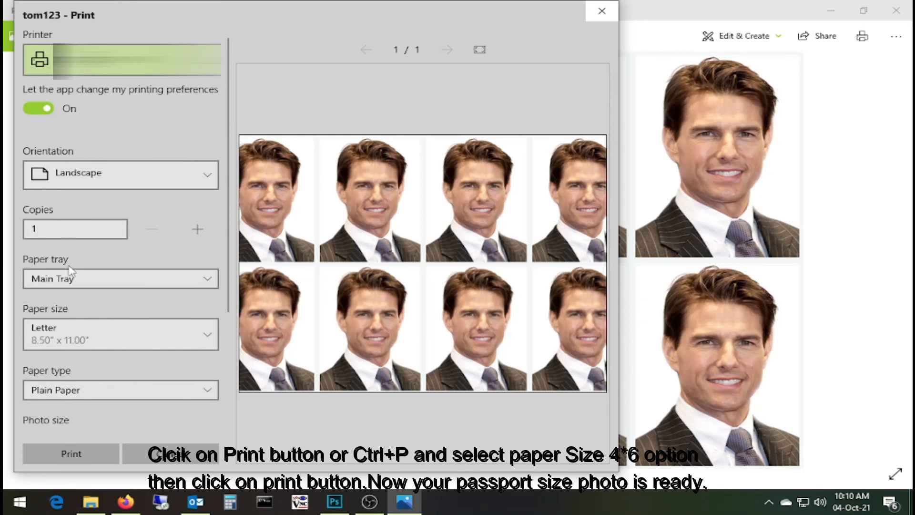
click(94, 342)
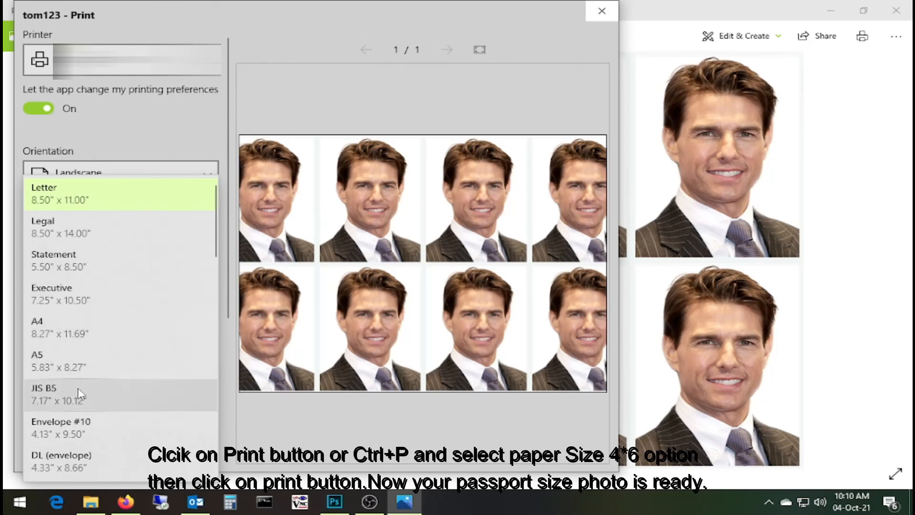
scroll(79, 394, down, 1)
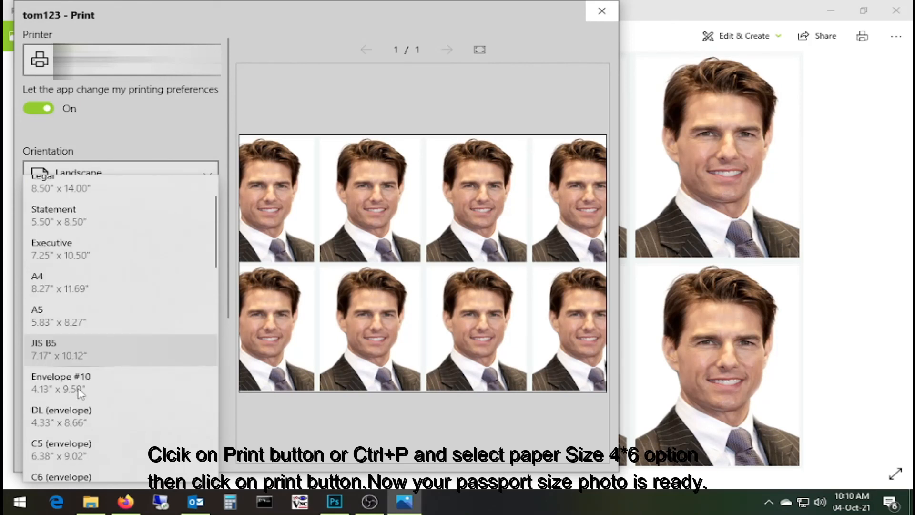
scroll(80, 394, down, 1)
scroll(80, 394, down, 1)
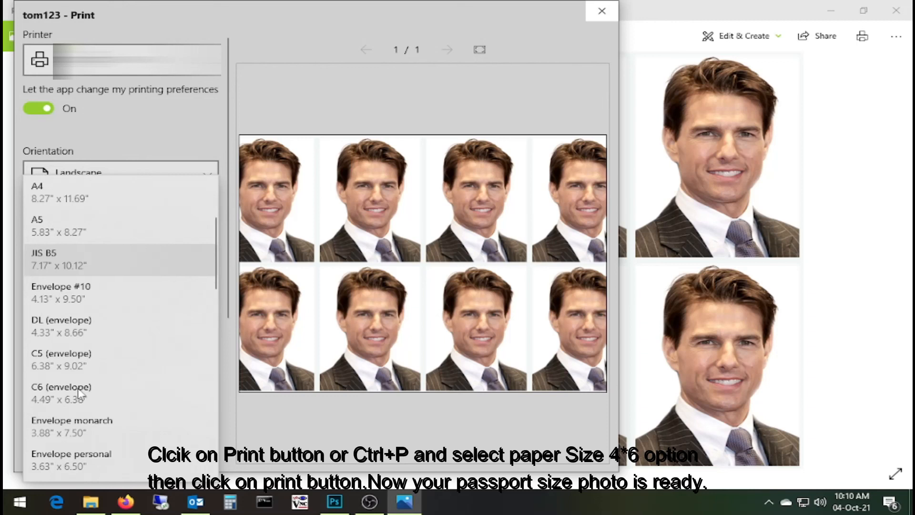
scroll(79, 394, down, 1)
scroll(80, 394, down, 3)
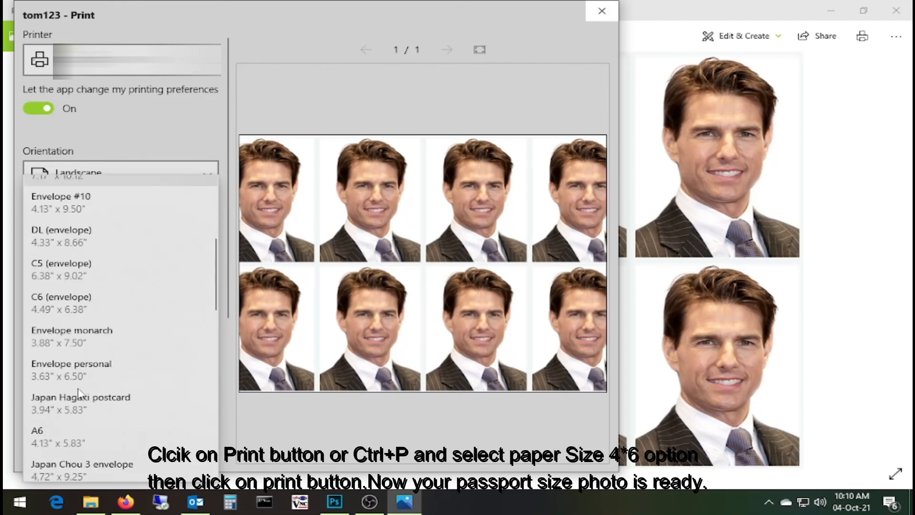
scroll(80, 393, down, 5)
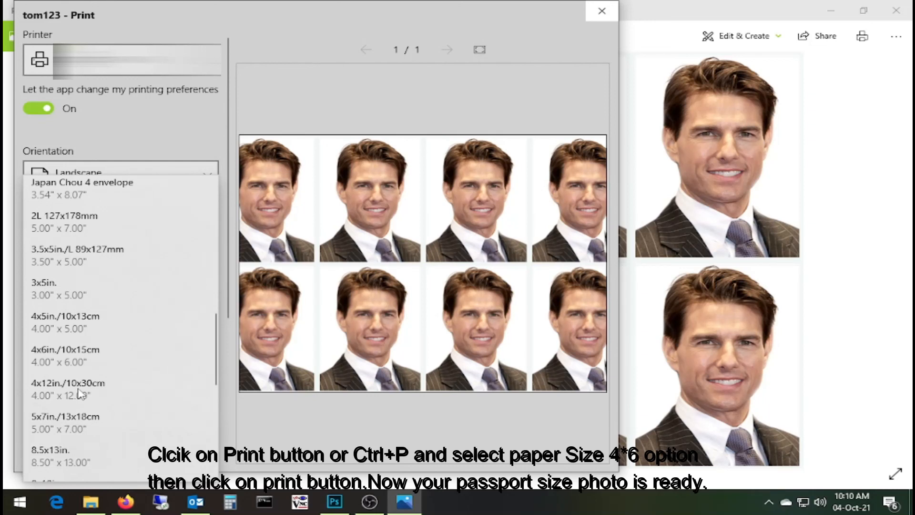
click(66, 361)
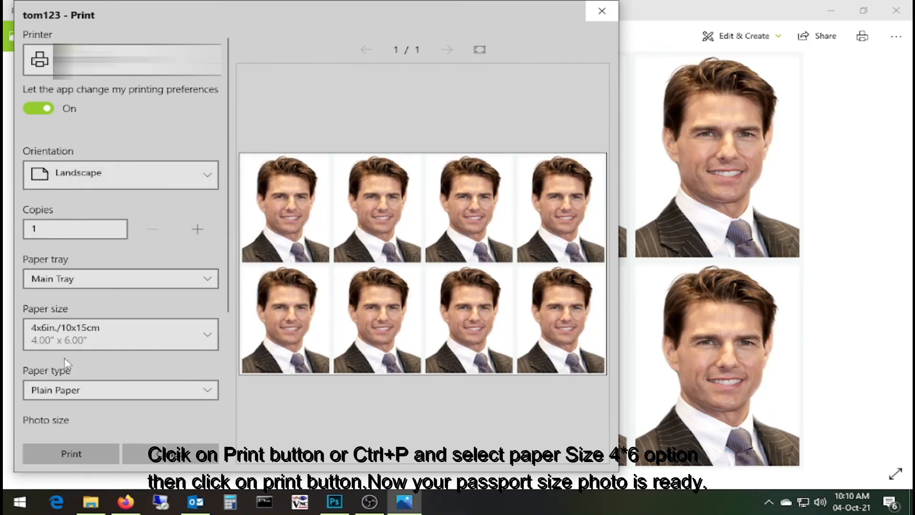